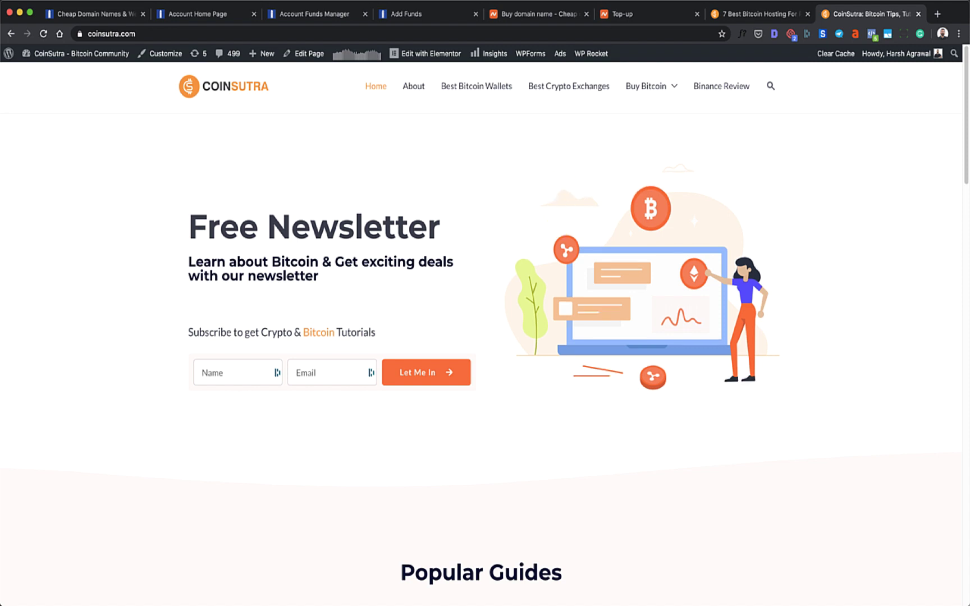
- View CoinSutra's Bitcoin hosting article, then switch to Namecheap's domain search page
click(735, 15)
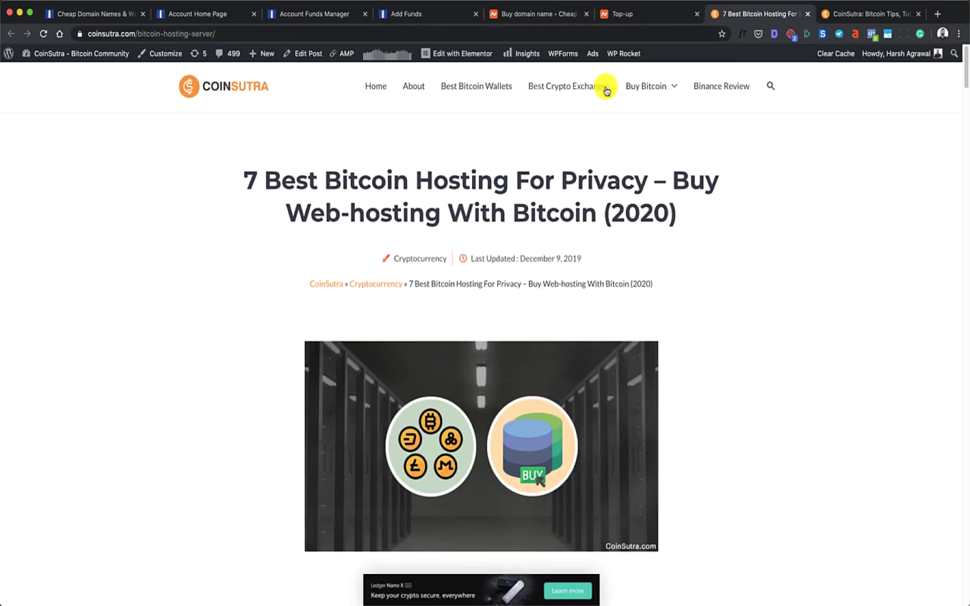
click(546, 15)
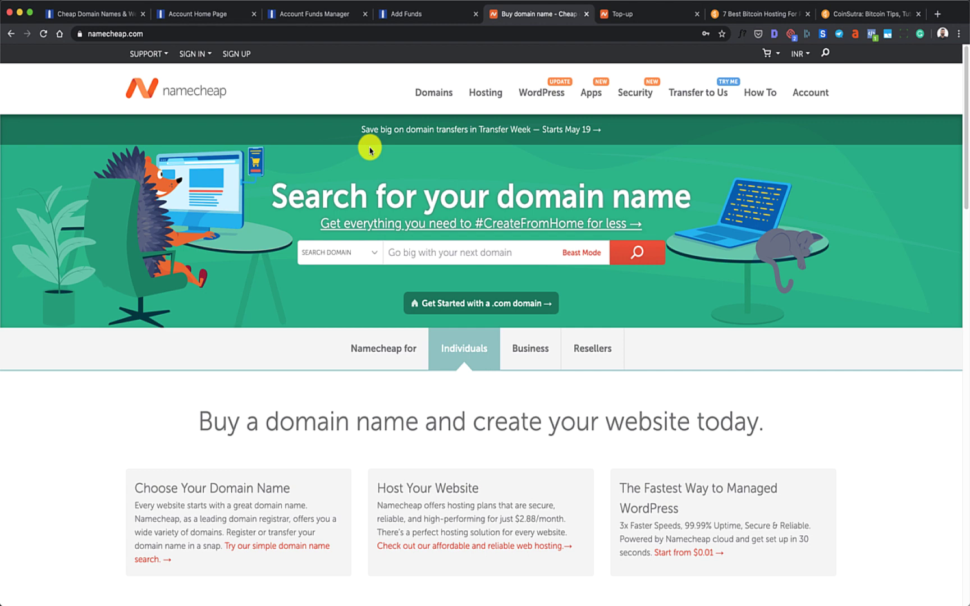
scroll(357, 218, down, 5)
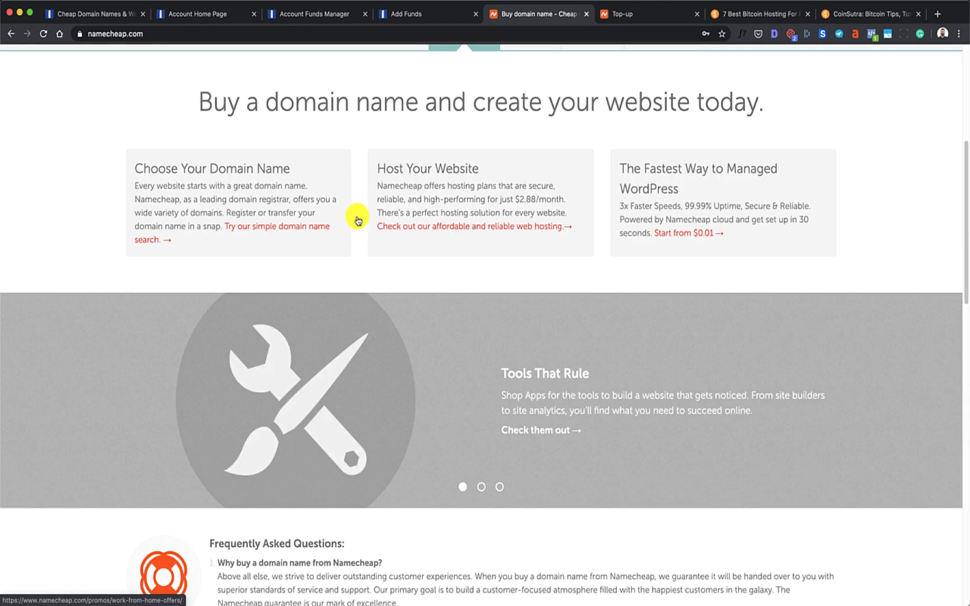
scroll(357, 220, down, 2)
scroll(357, 219, down, 2)
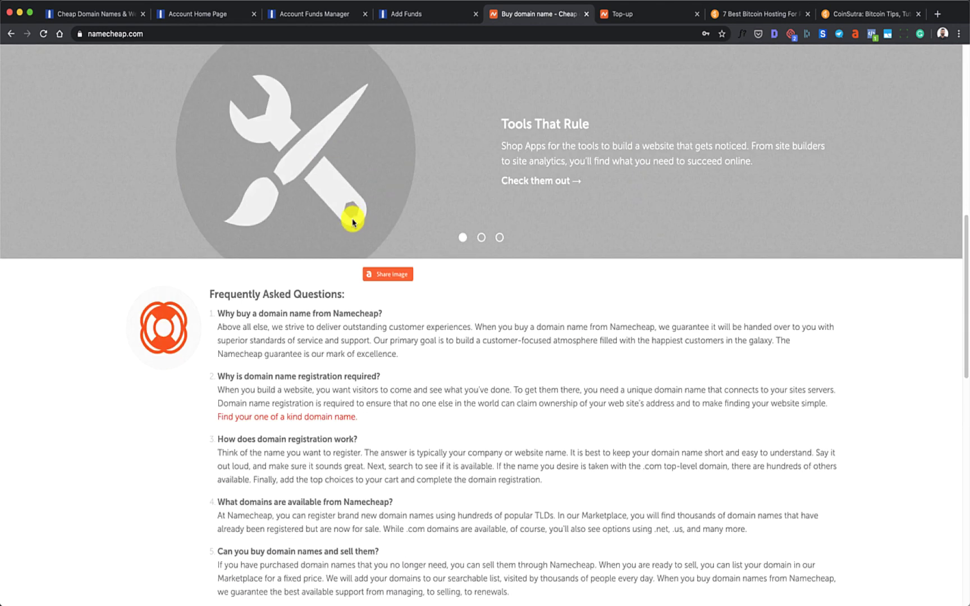
click(85, 14)
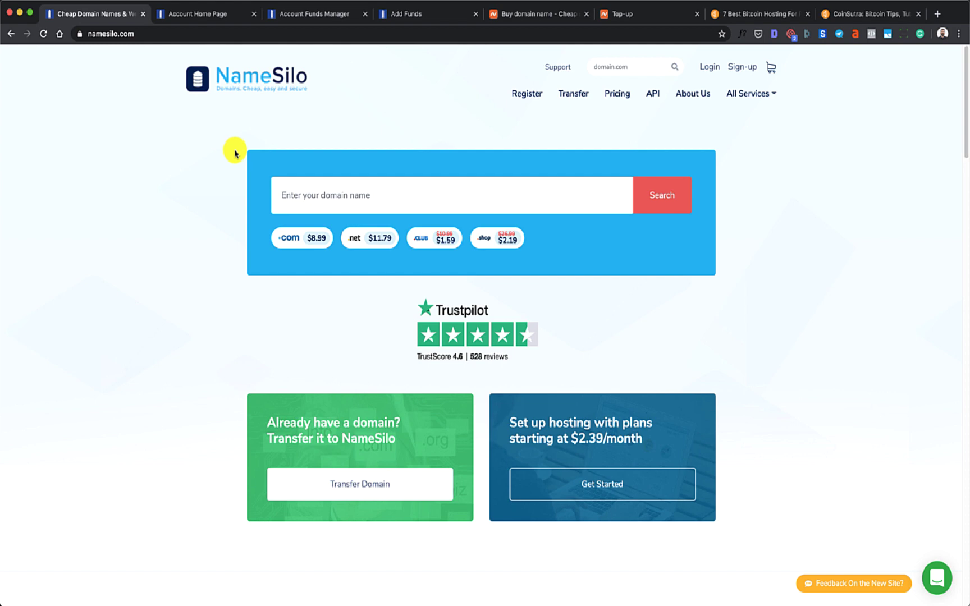
- Choose Bitcoin as the payment method on Namecheap's Top Up Account Balance page
click(512, 15)
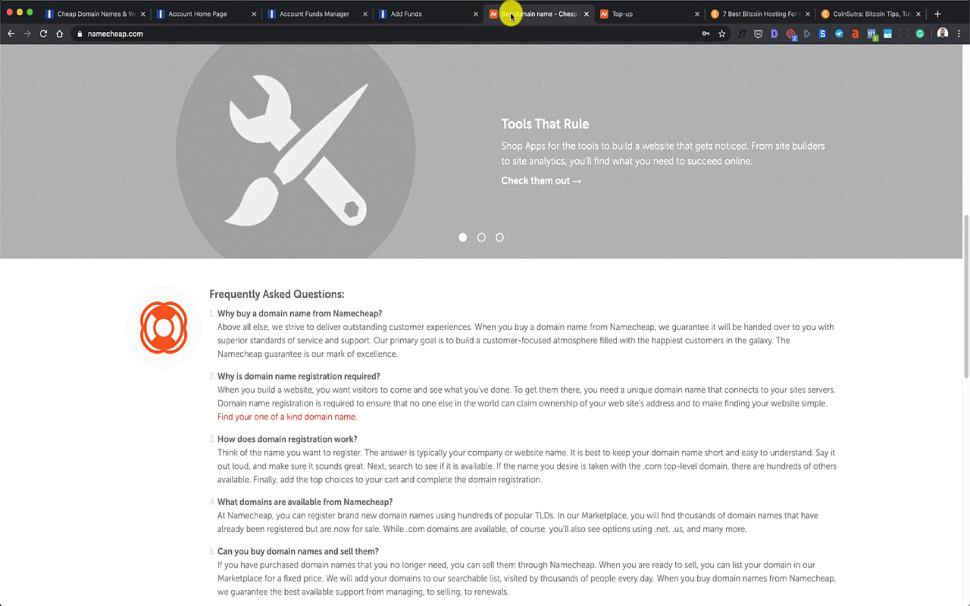
scroll(524, 81, up, 10)
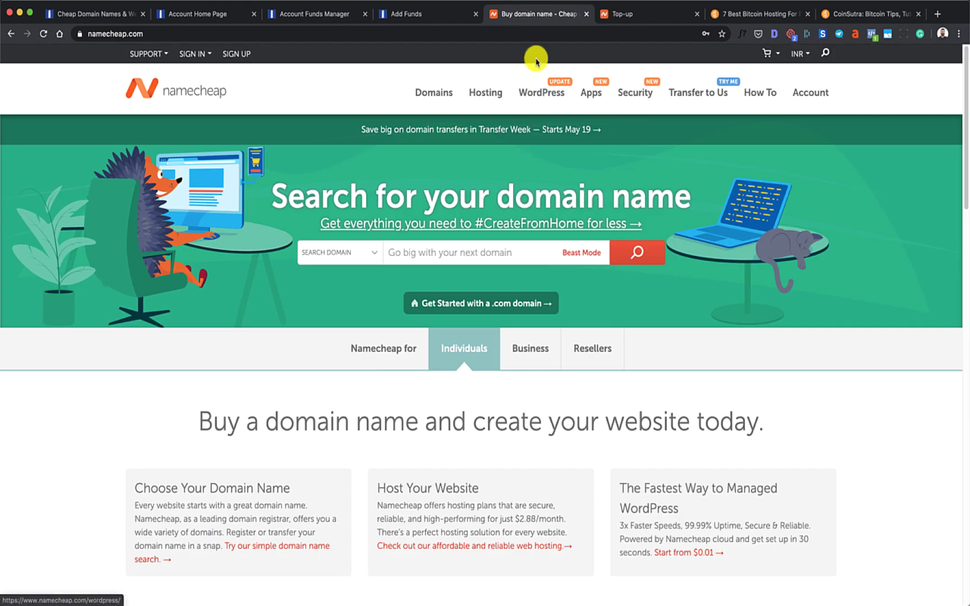
click(626, 20)
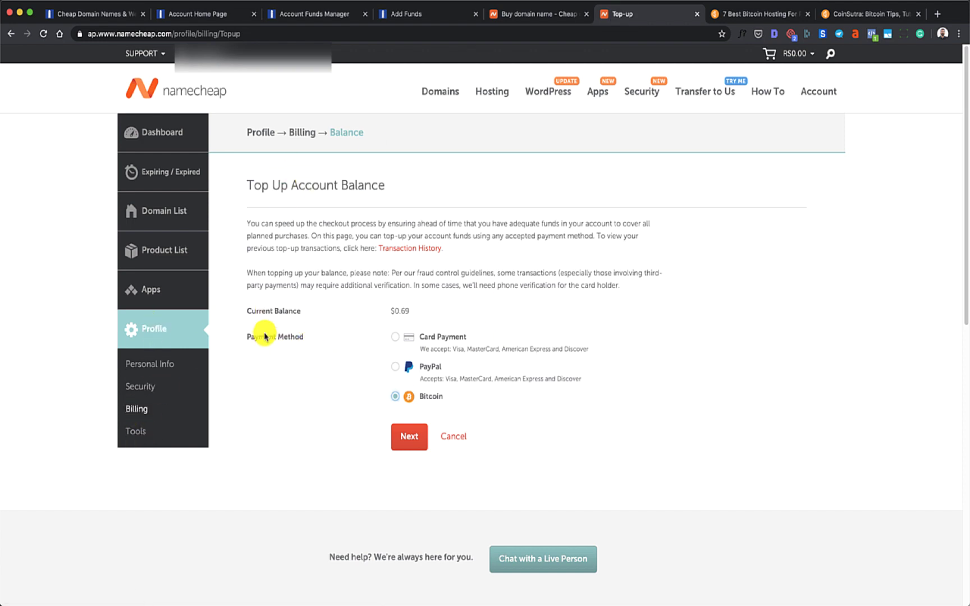
click(396, 396)
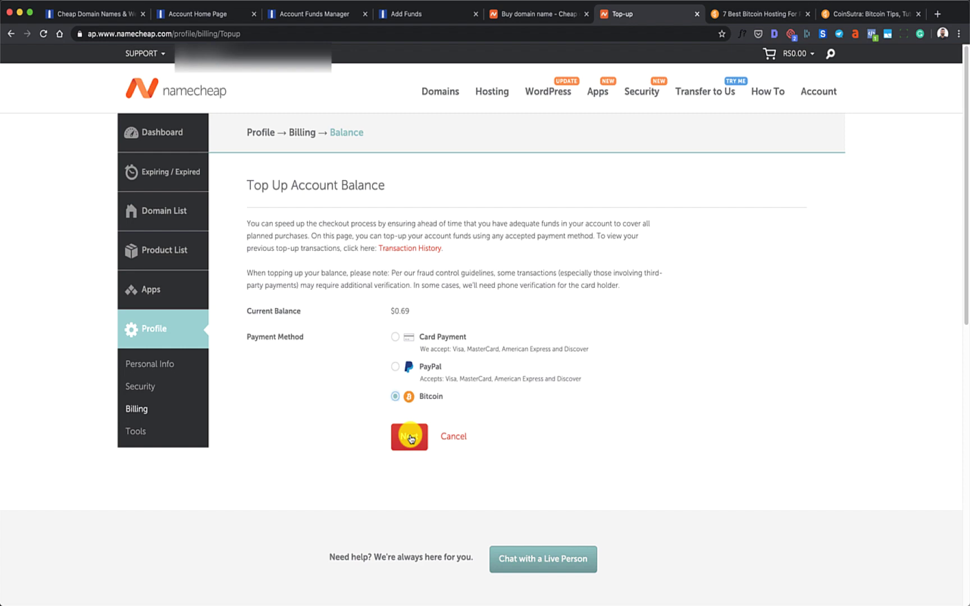
- Go to the NameSilo account home and bring up the Account Funds Manager with its $0.00 balance
click(193, 15)
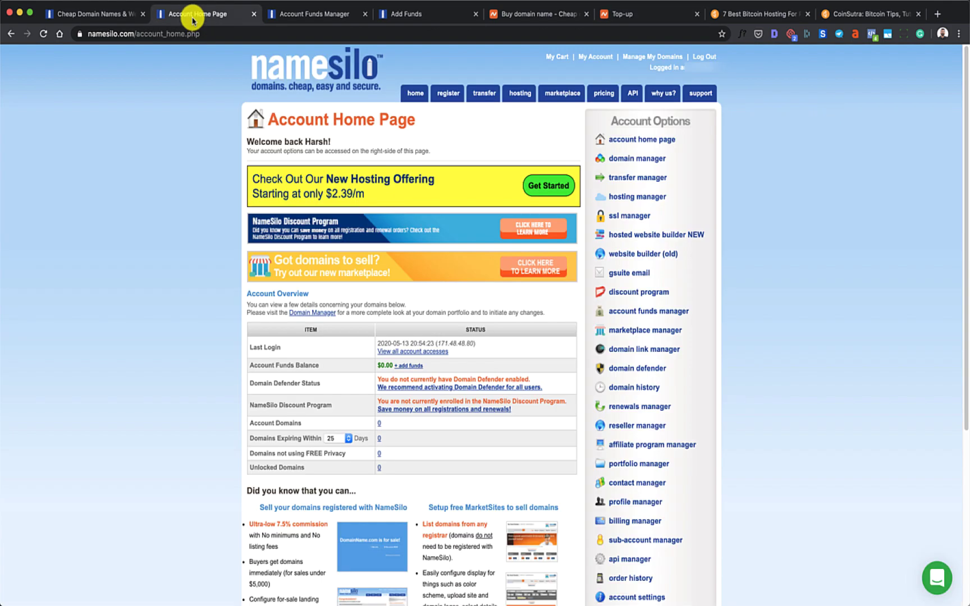
click(137, 15)
click(186, 16)
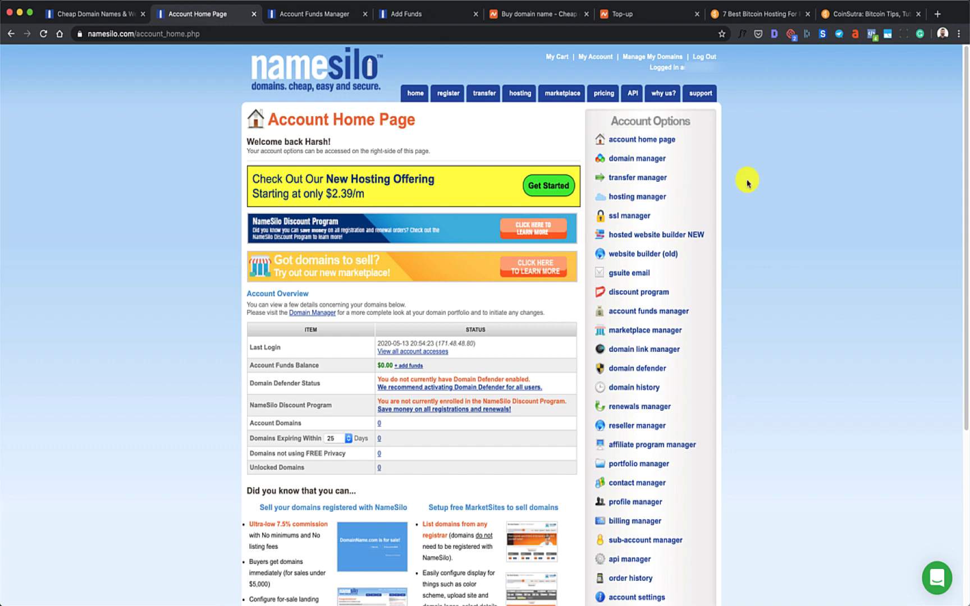
click(298, 22)
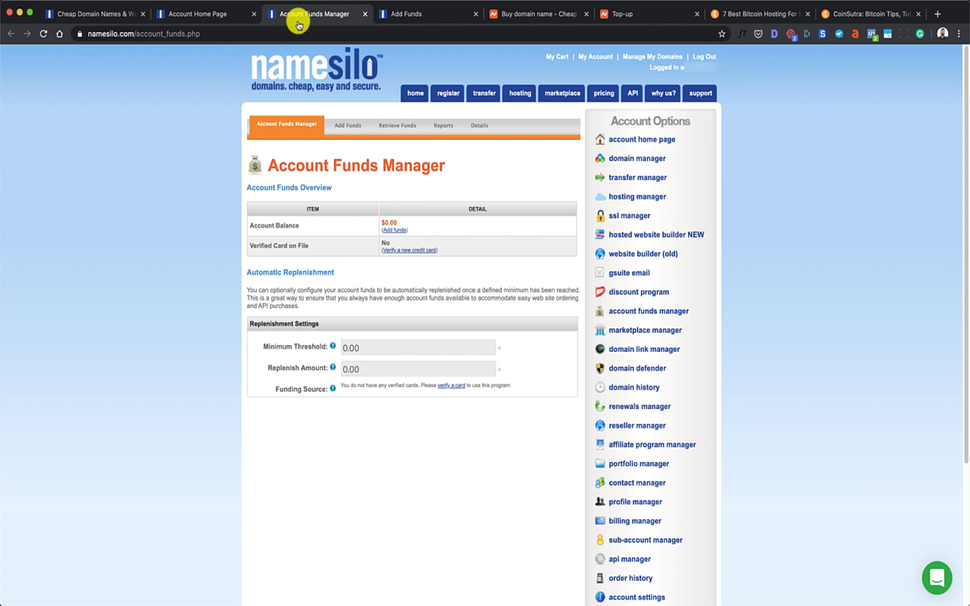
- Order $200 of account funds via Bitcoin and take the cart through to checkout
click(394, 231)
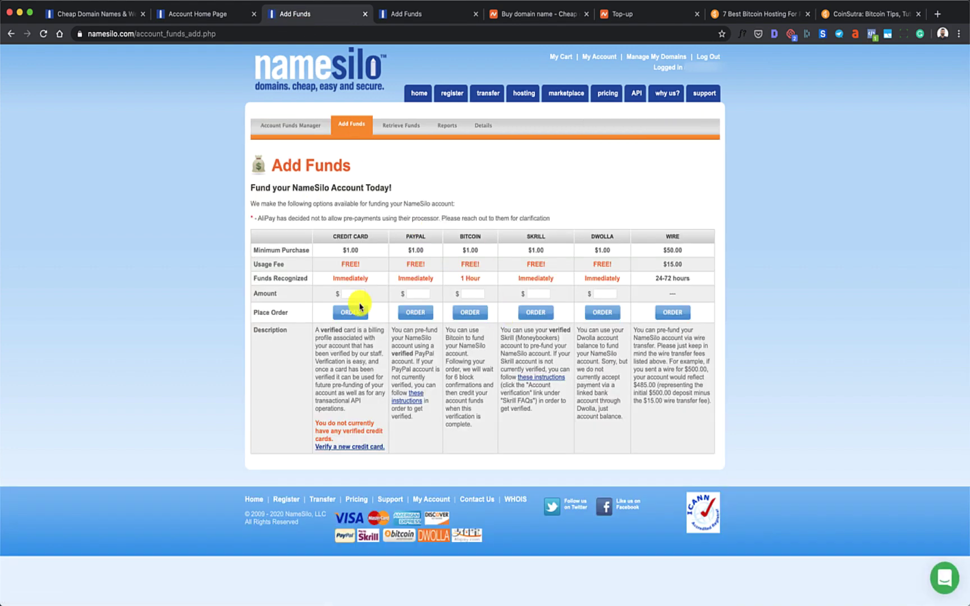
click(470, 295)
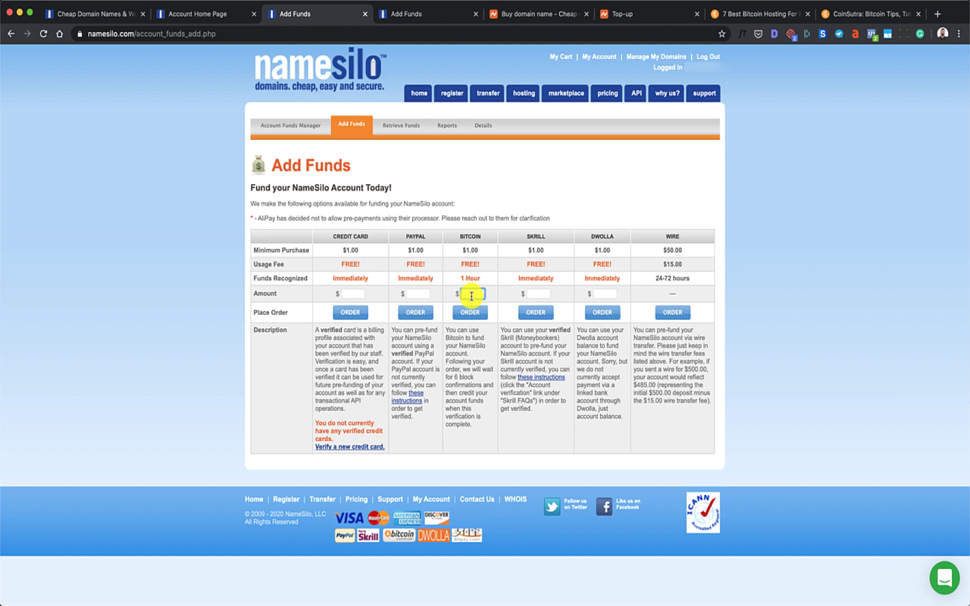
text(200)
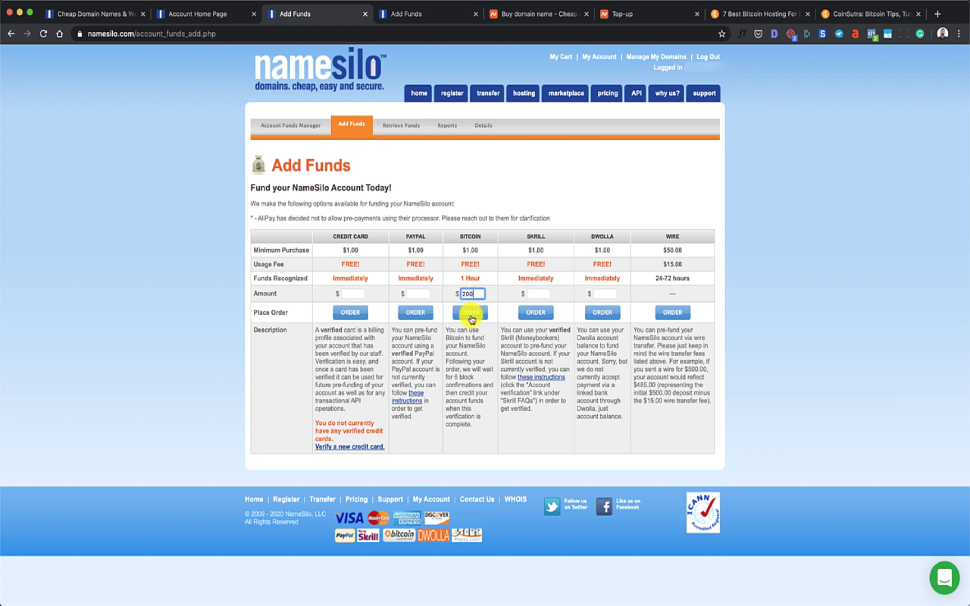
click(471, 317)
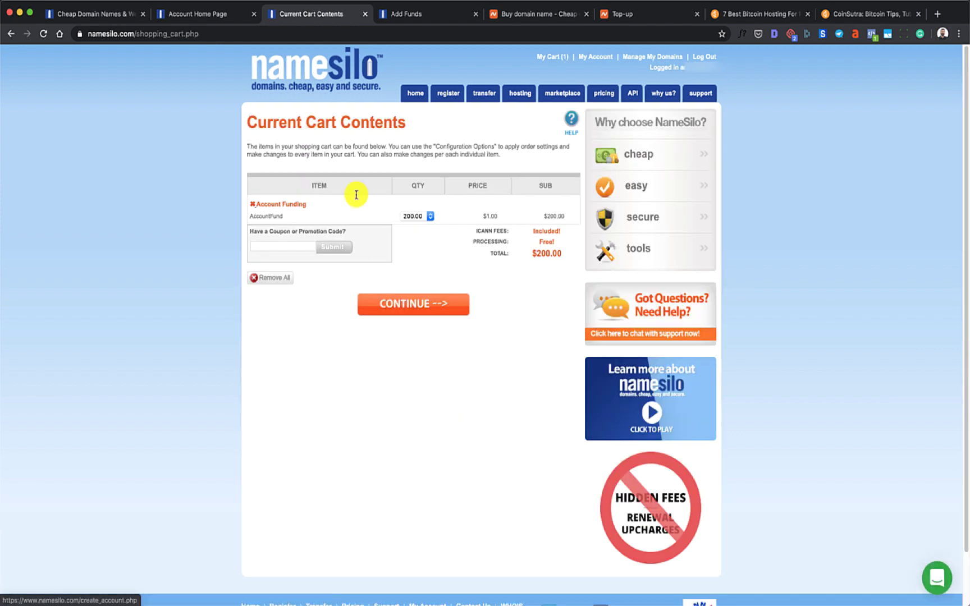
click(425, 304)
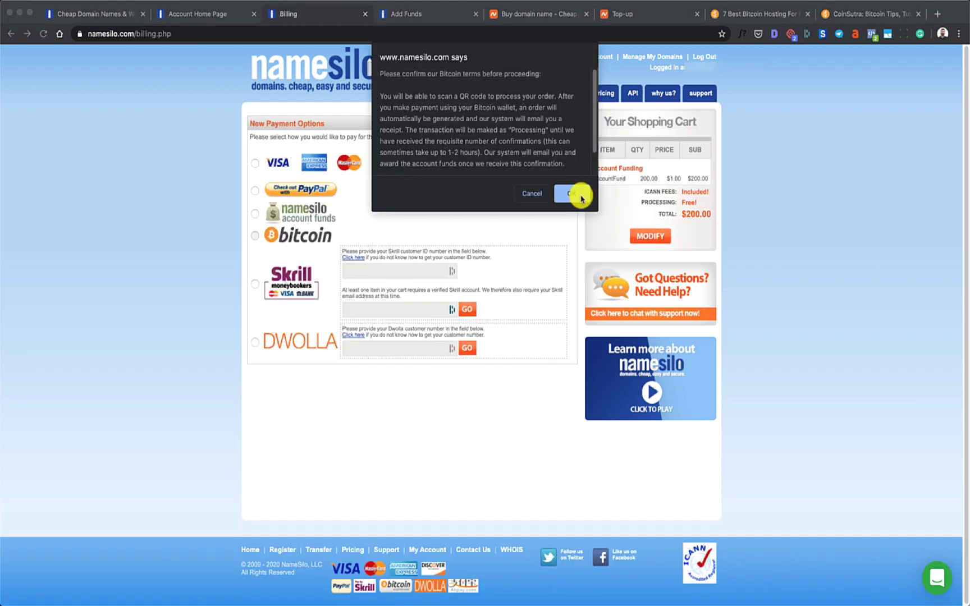
- Accept the Bitcoin terms to get instructions to send 0.021412 BTC to the shown address
click(581, 199)
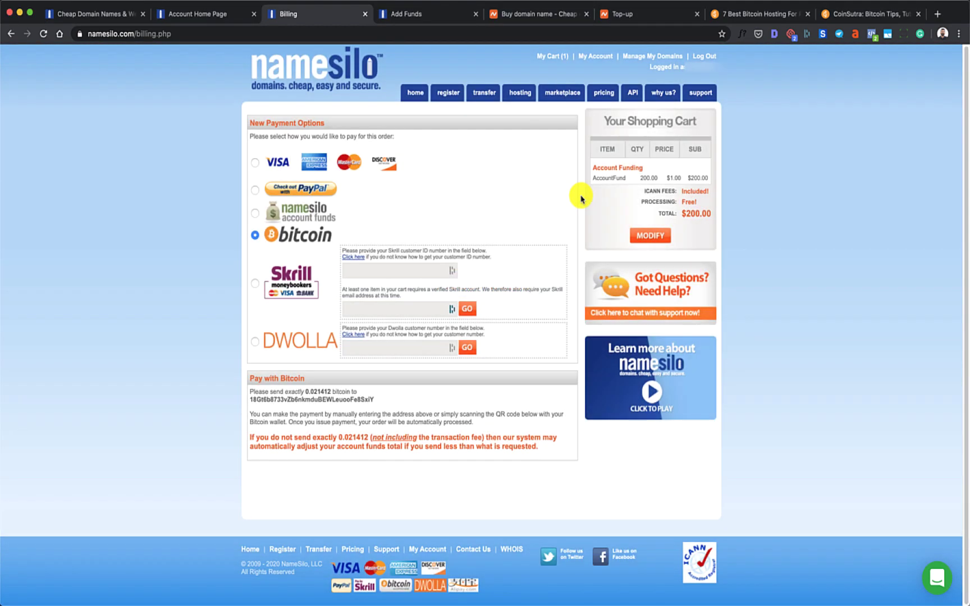
scroll(523, 281, down, 2)
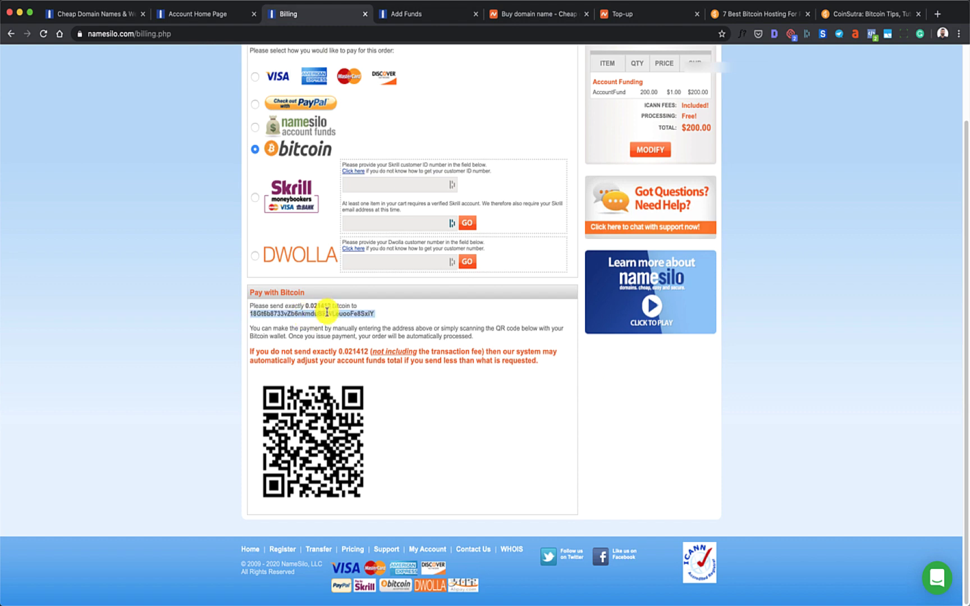
- Look up the NameSilo payment address on blockchain.com to confirm 0.021412 BTC arrived
key(super+t)
text(block)
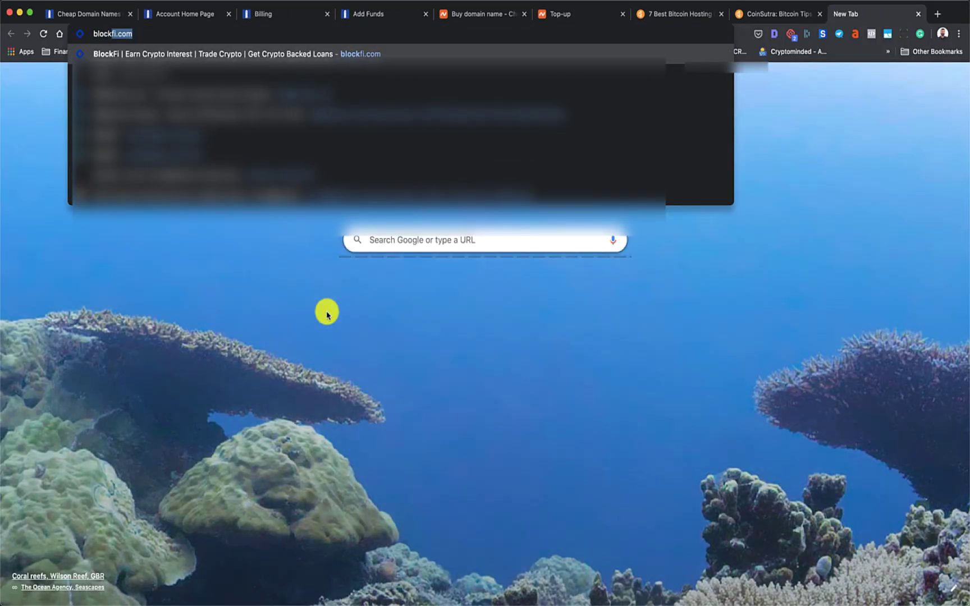
text(chain.com)
key(Return)
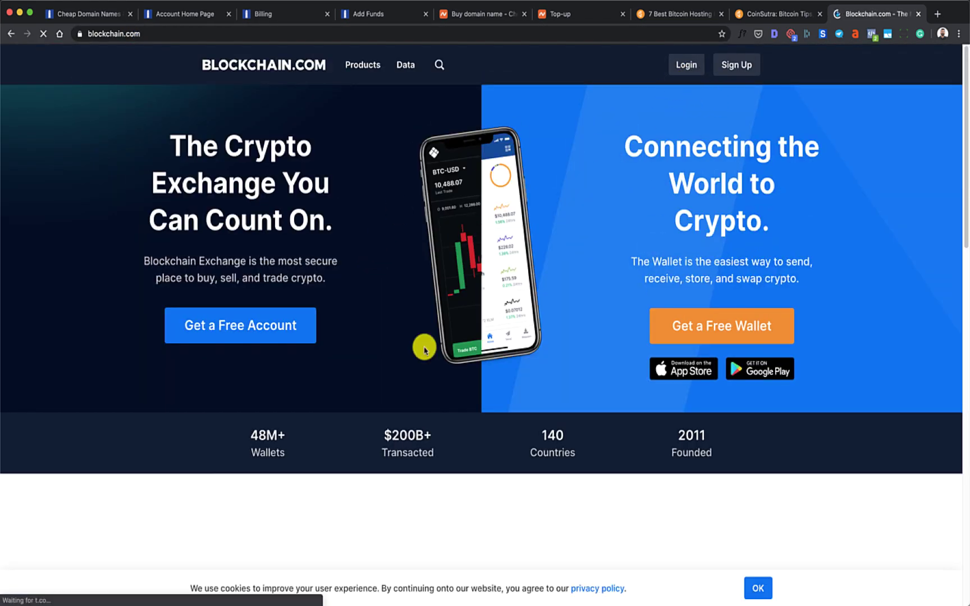
click(440, 64)
key(super+v)
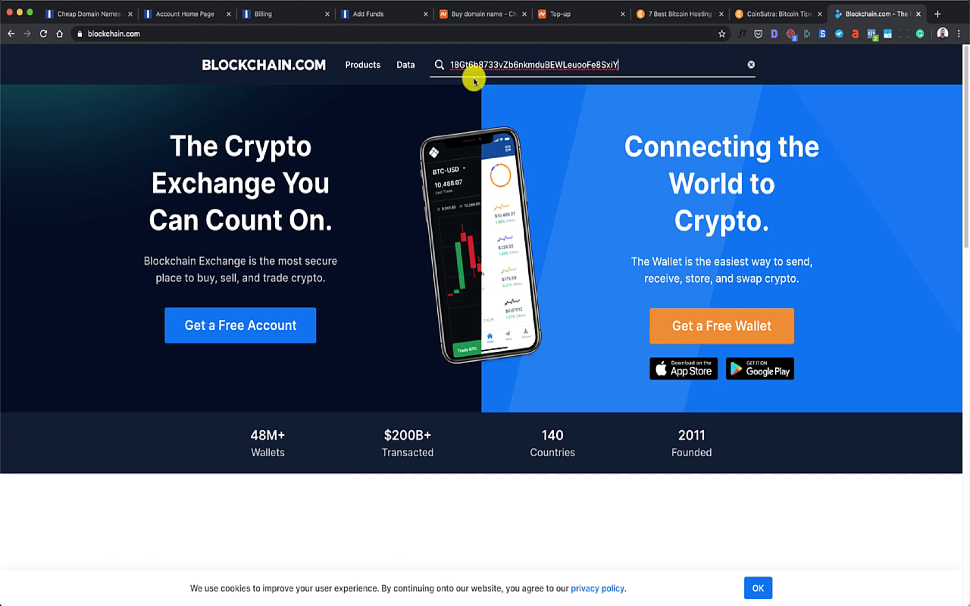
key(Return)
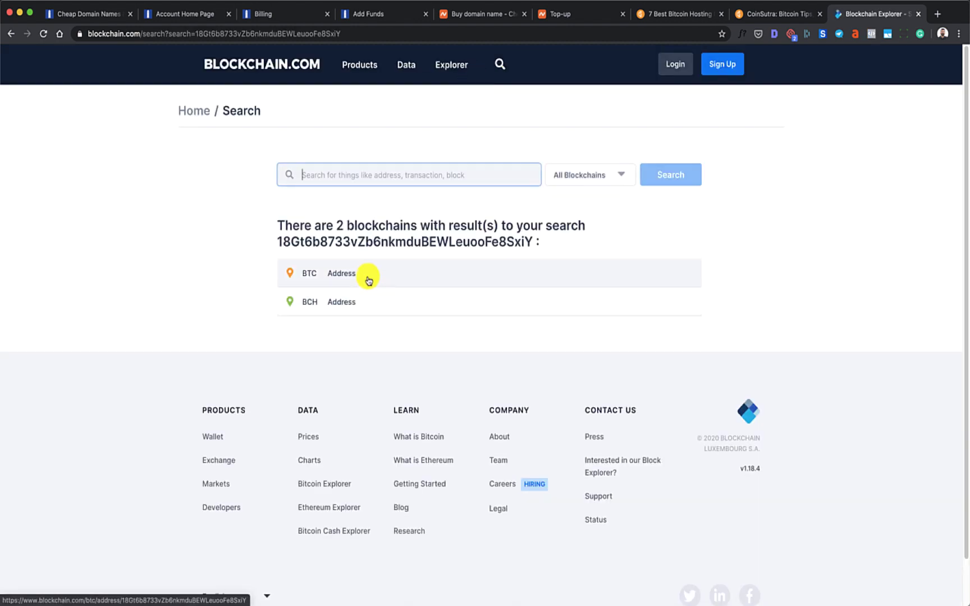
click(368, 277)
scroll(455, 363, down, 1)
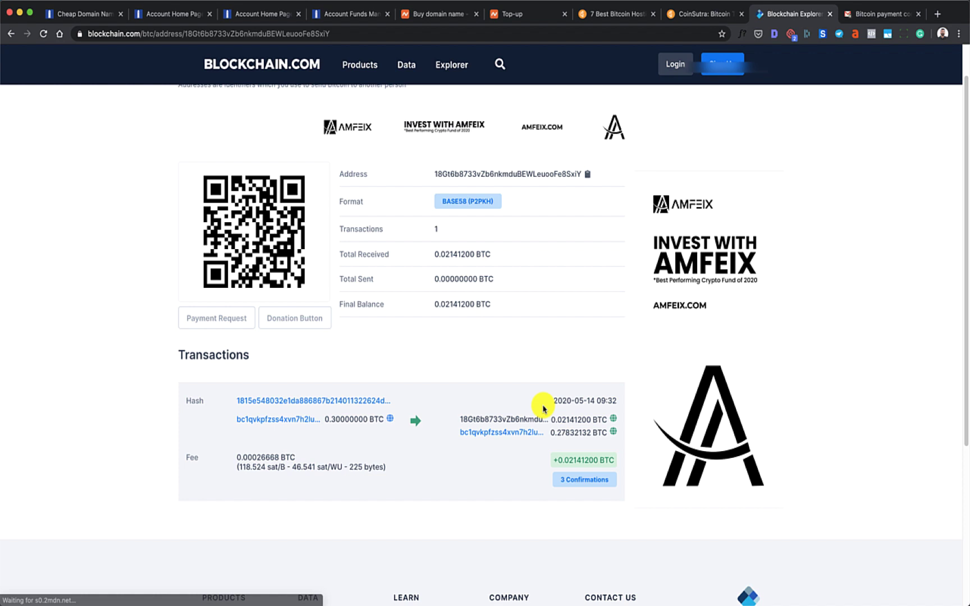
- Switch to NameSilo's Bitcoin payment completed email in Gmail
click(867, 16)
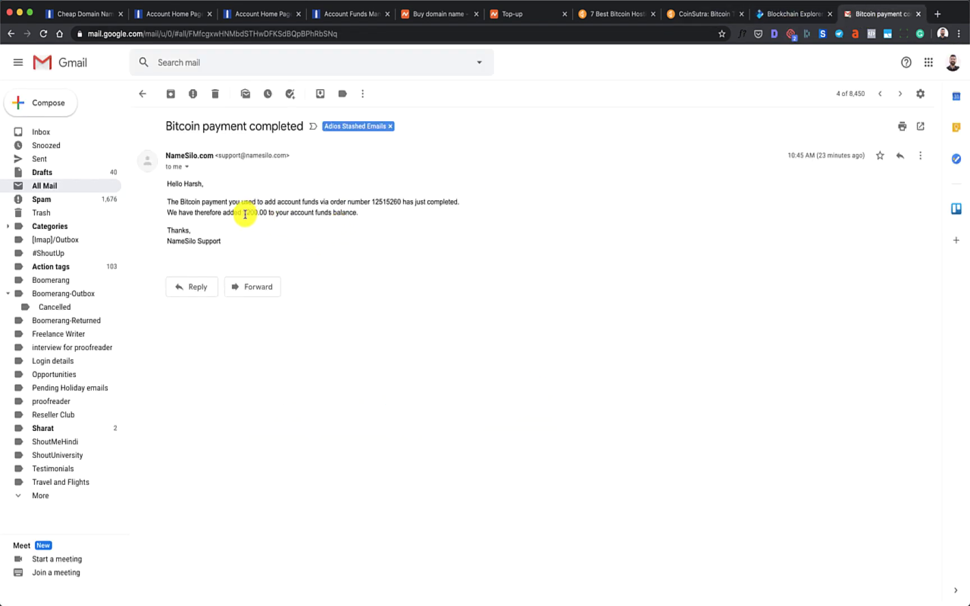
- Note the $200.00 deposit in the email and refresh the NameSilo account page to show the $200.00 balance
drag(243, 212, 305, 212)
click(165, 14)
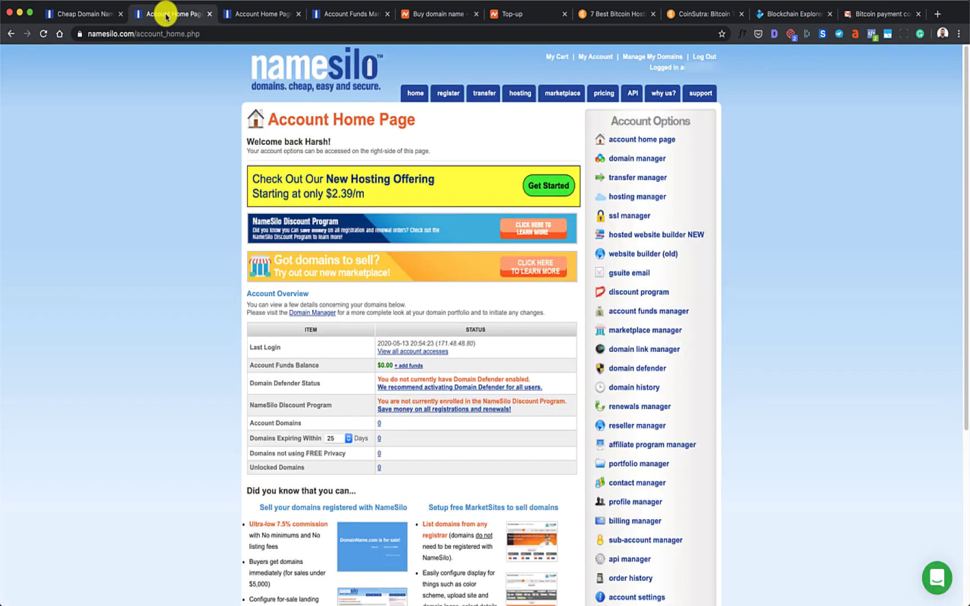
click(44, 33)
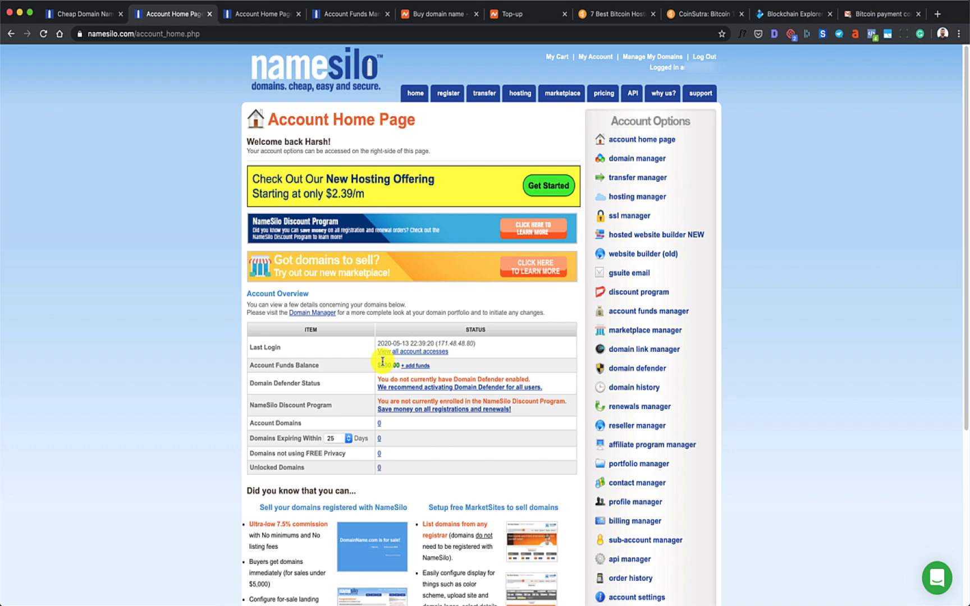
drag(383, 362, 397, 365)
- Search hnilife with only .com selected, add hnilife.com to the cart and proceed to checkout
click(449, 95)
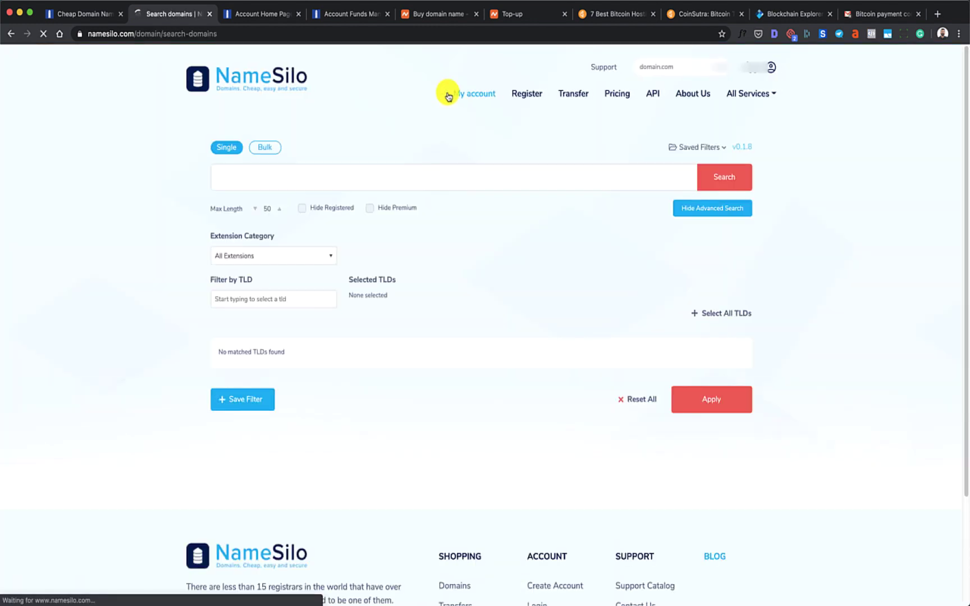
text(hn)
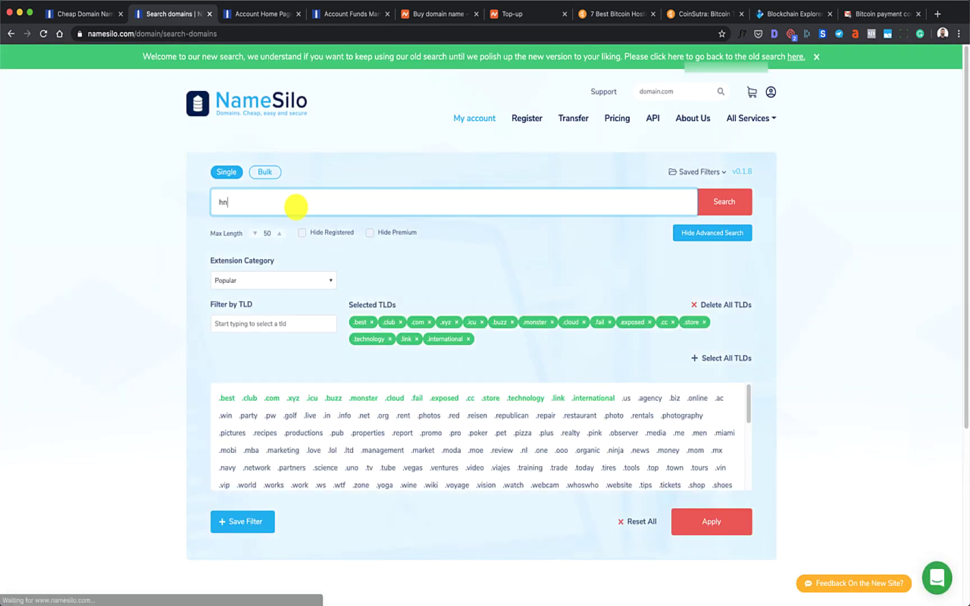
text(ilife)
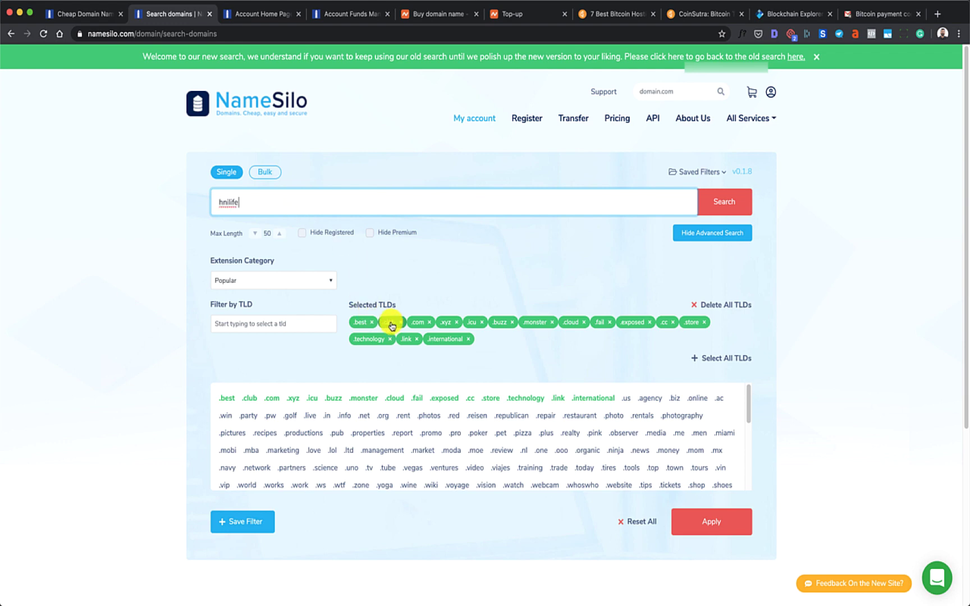
click(716, 304)
click(270, 380)
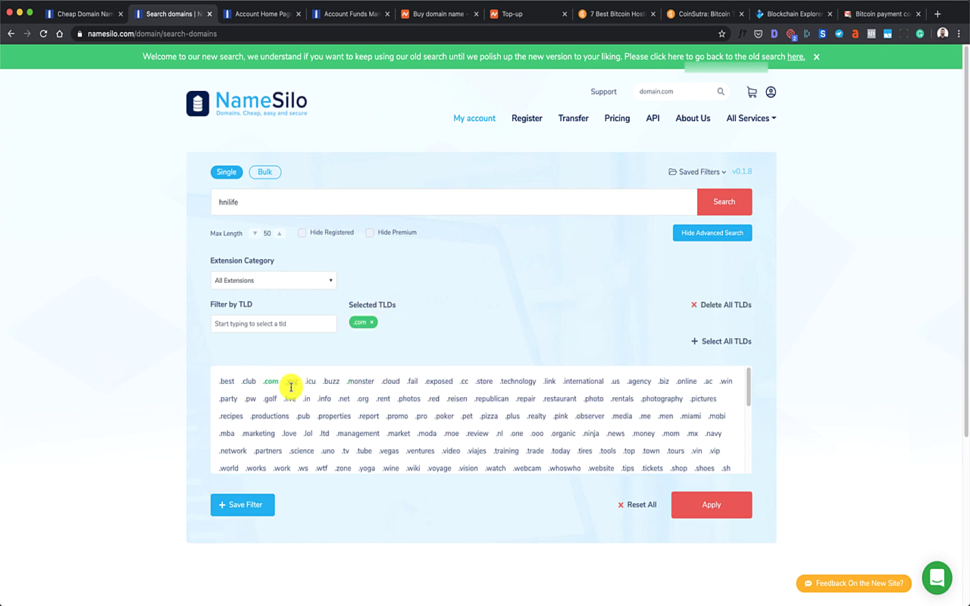
click(698, 494)
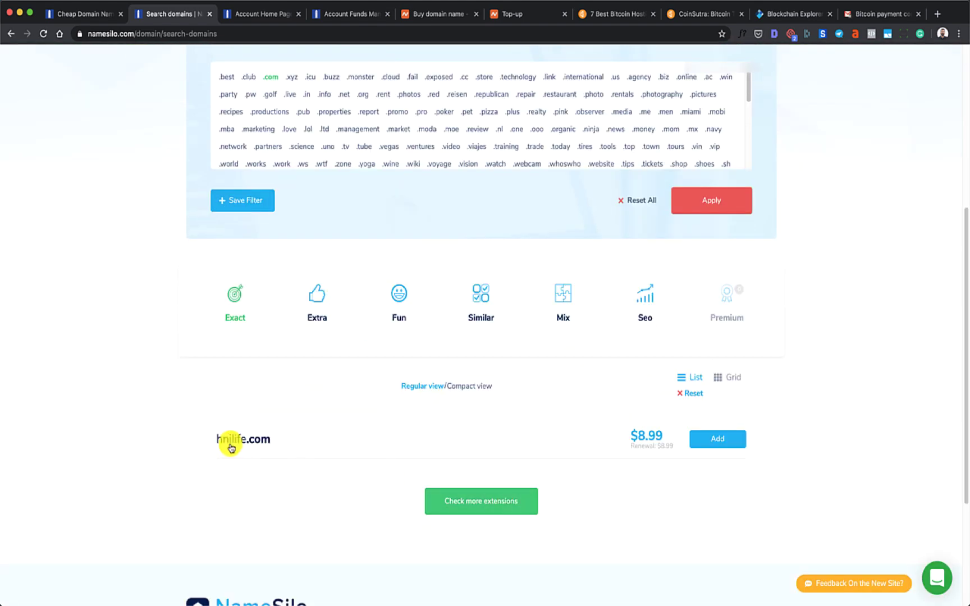
click(720, 443)
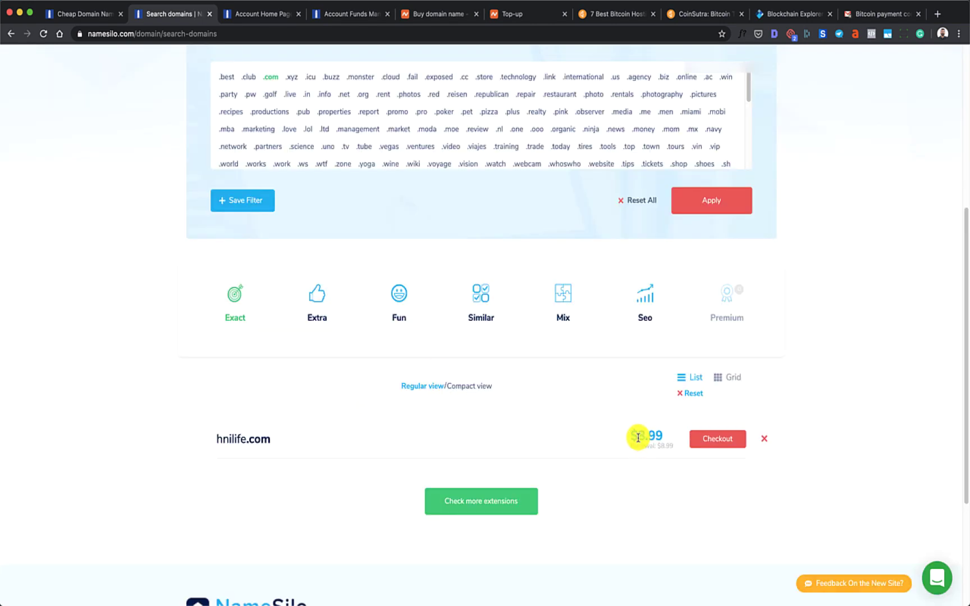
click(715, 442)
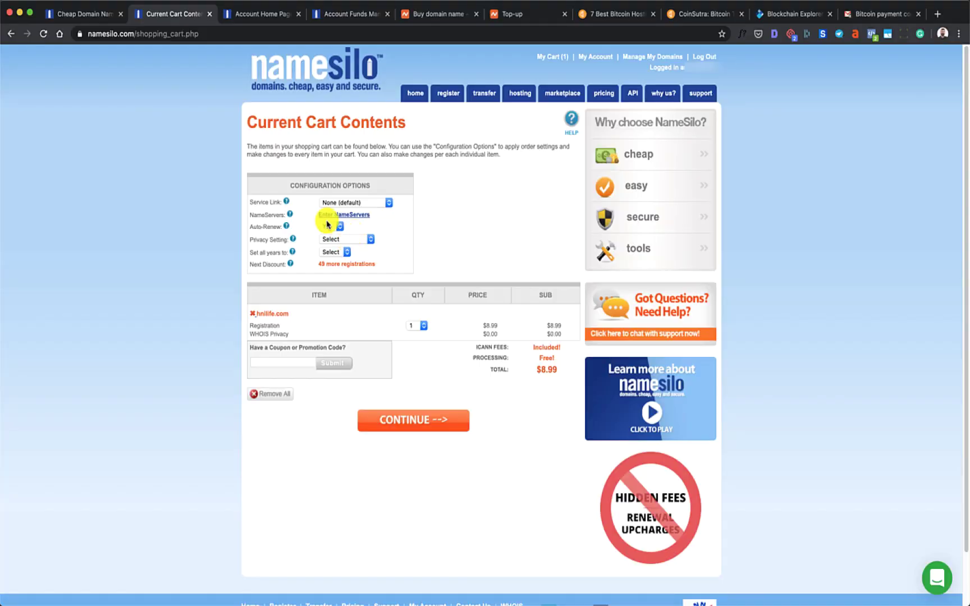
- Set WHOIS Privacy and a 3-year term for hnilife.com, then continue to billing
click(341, 240)
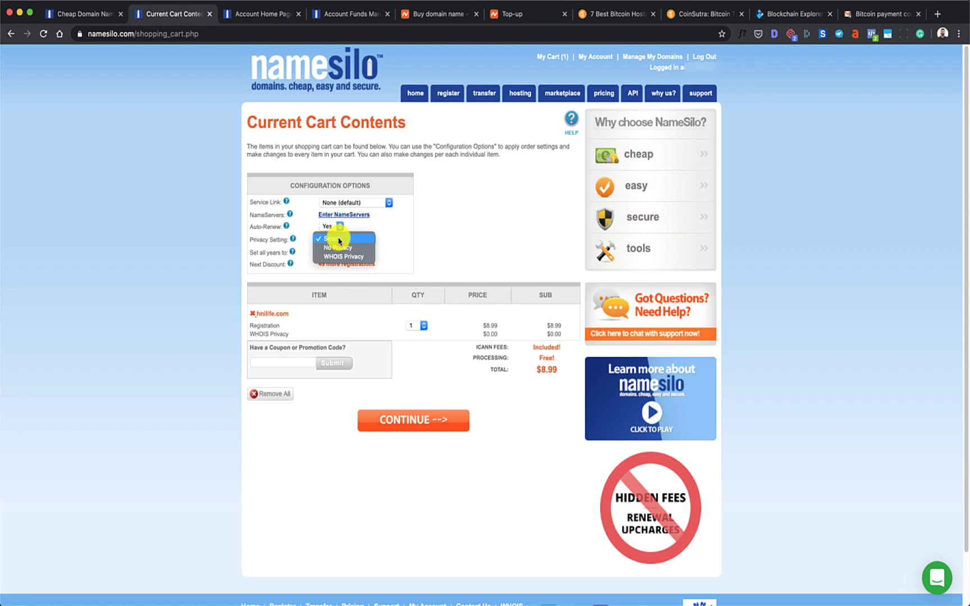
click(341, 257)
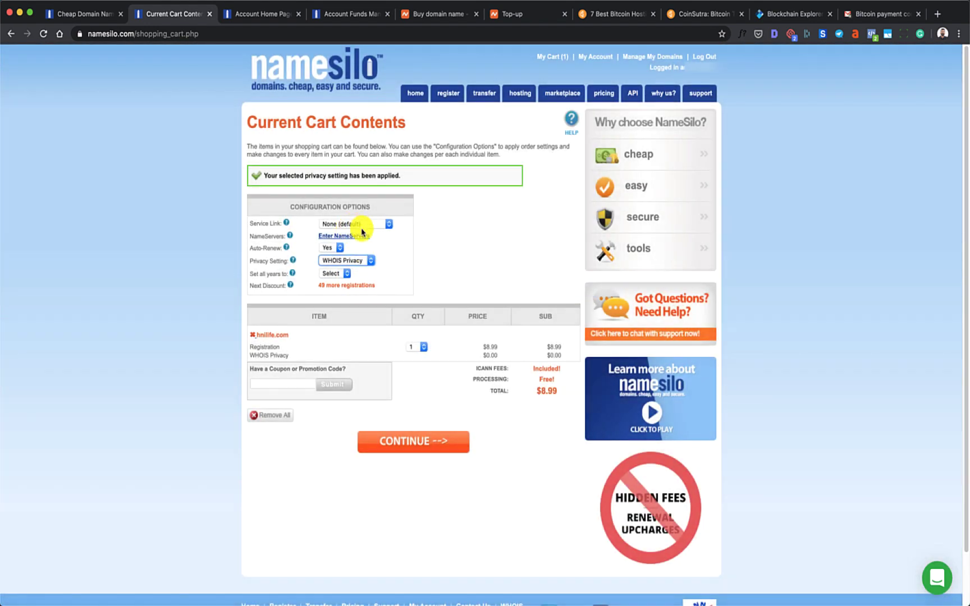
click(339, 273)
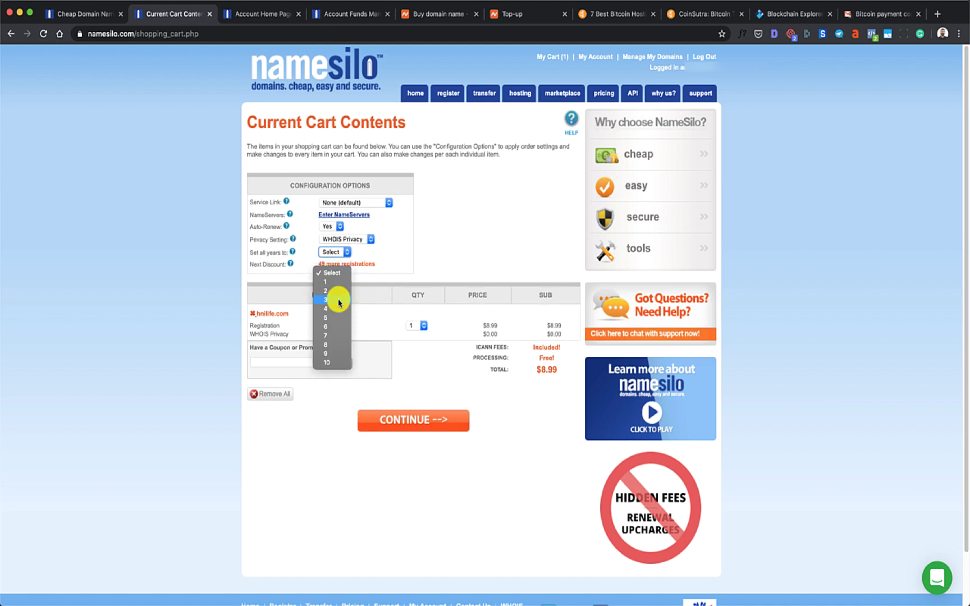
click(340, 300)
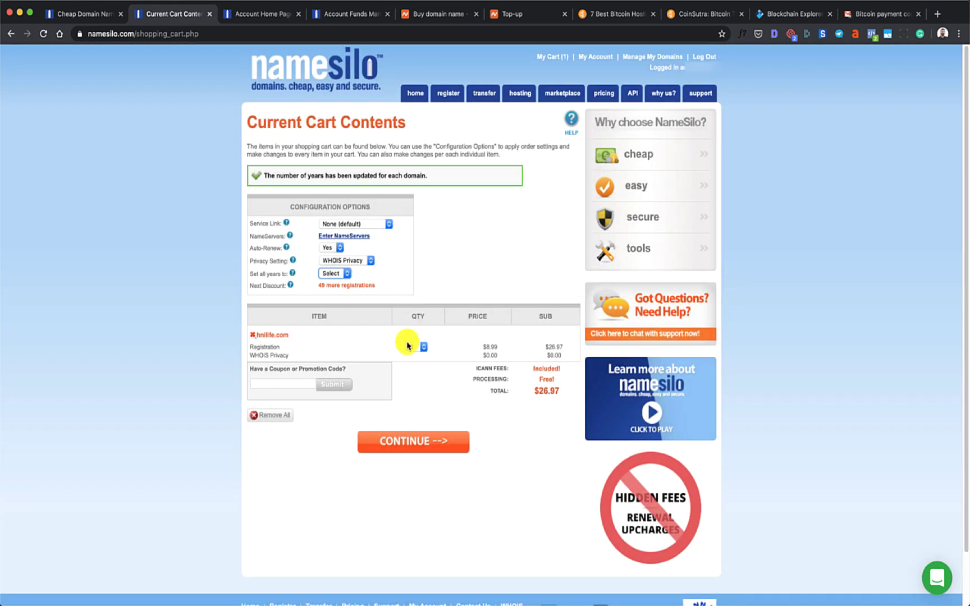
click(421, 431)
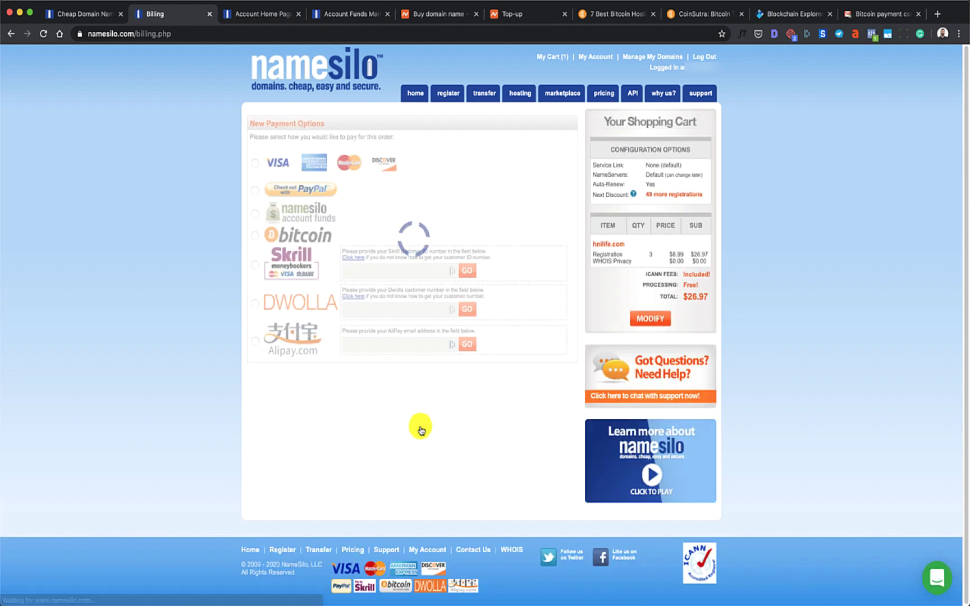
- Pay the $26.97 order from NameSilo account funds, accept the terms and place the order
click(255, 214)
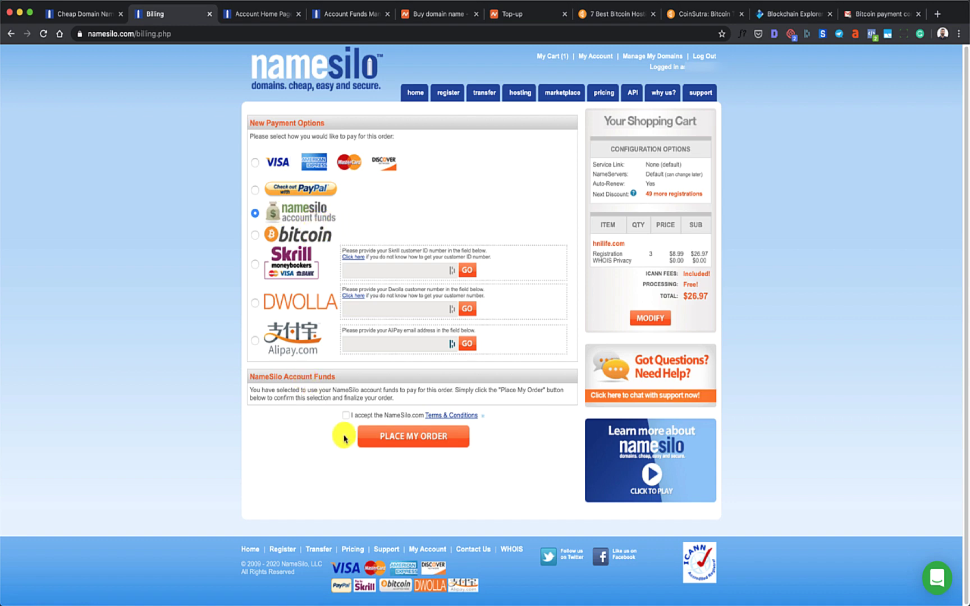
click(345, 415)
click(411, 437)
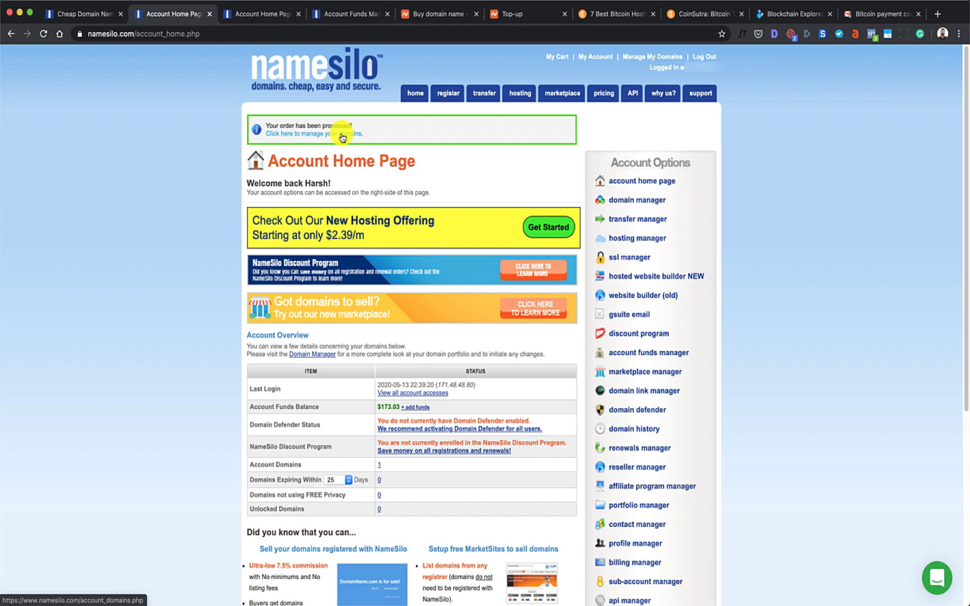
- Browse the 20 Major Websites accepting Bitcoin list, then switch to the Where Do I Spend Bitcoin article
key(ctrl+t)
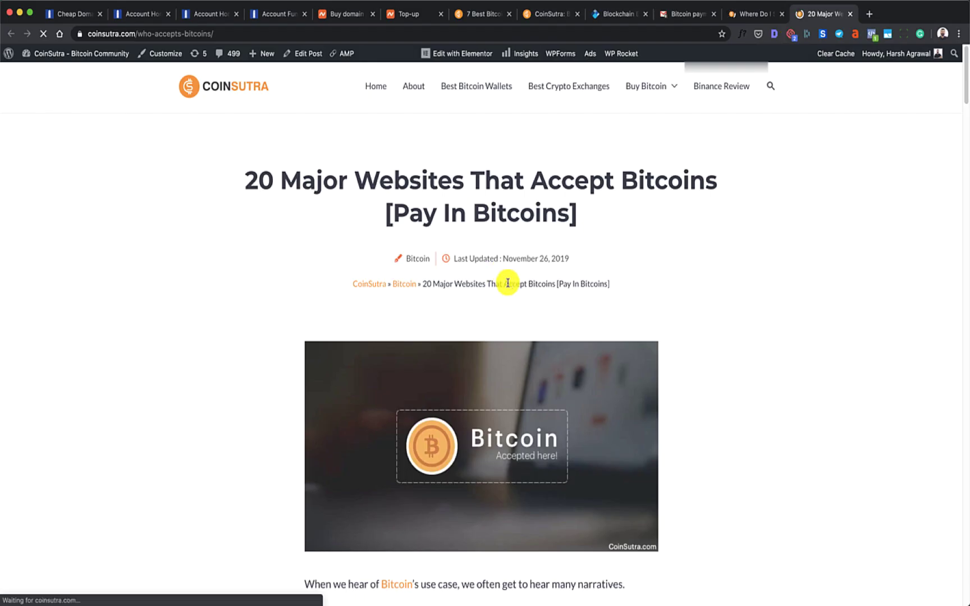
drag(452, 180, 537, 210)
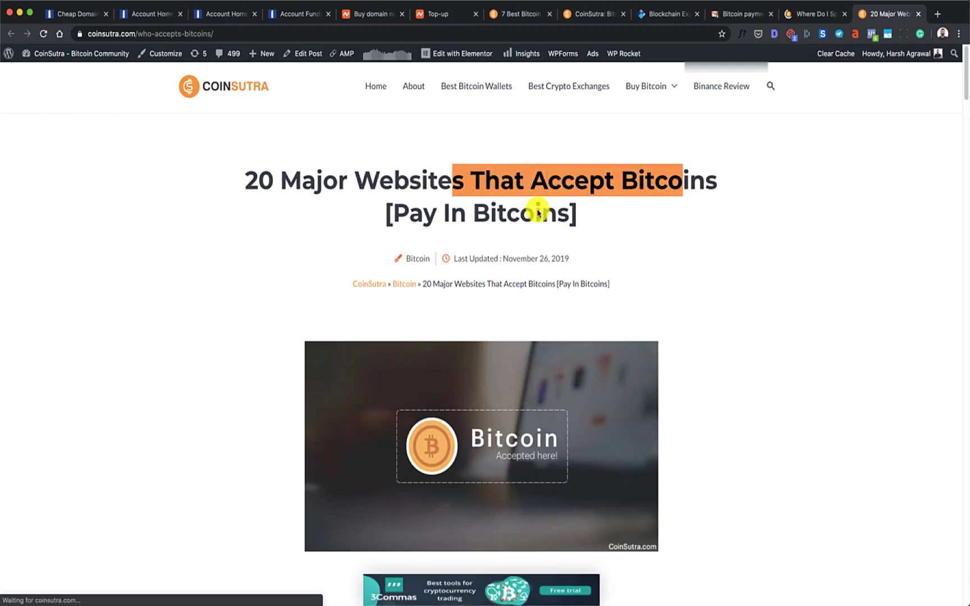
scroll(426, 293, down, 2)
scroll(426, 293, down, 5)
scroll(426, 292, down, 5)
scroll(426, 293, down, 3)
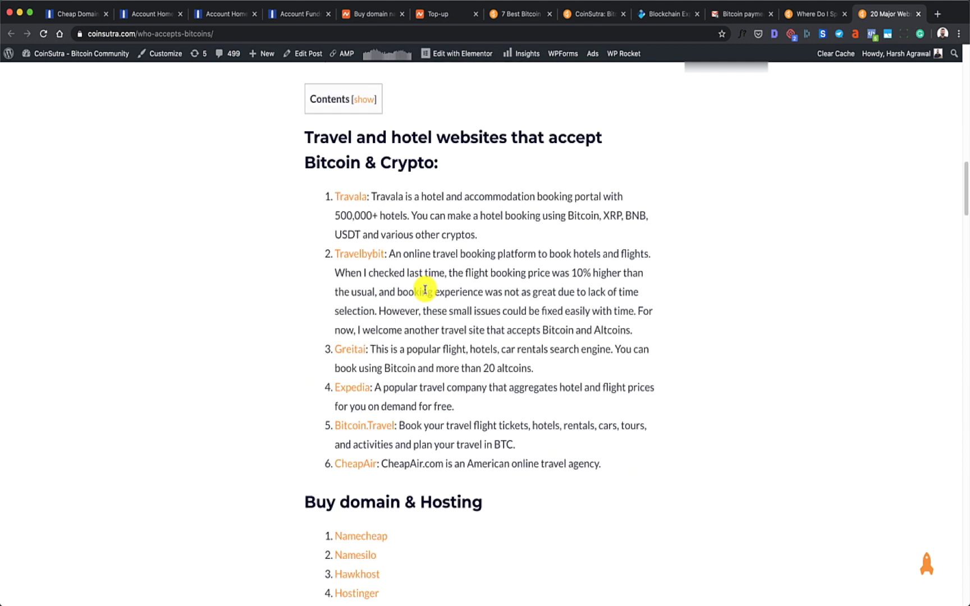
scroll(426, 291, down, 2)
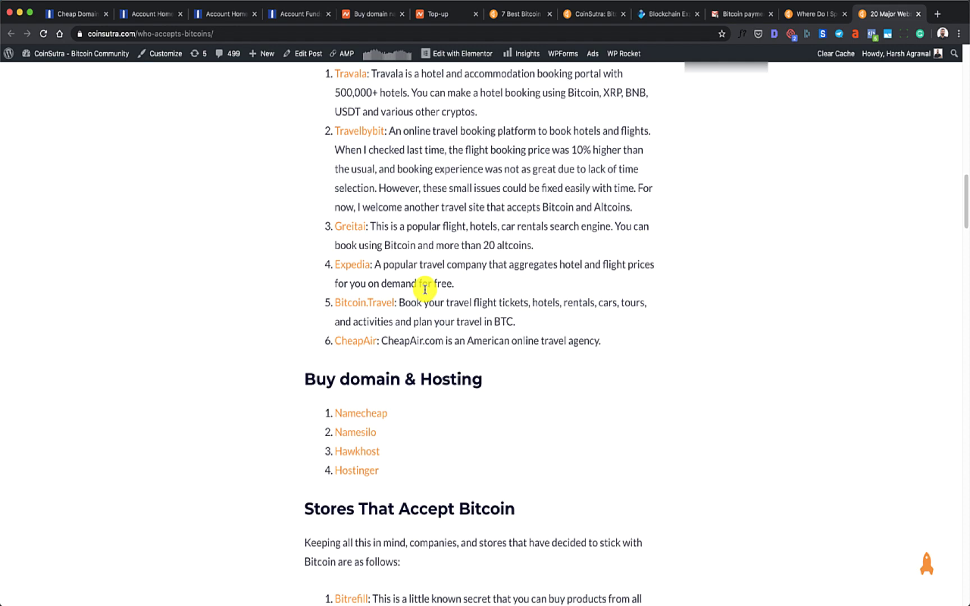
scroll(425, 289, down, 5)
scroll(425, 289, down, 3)
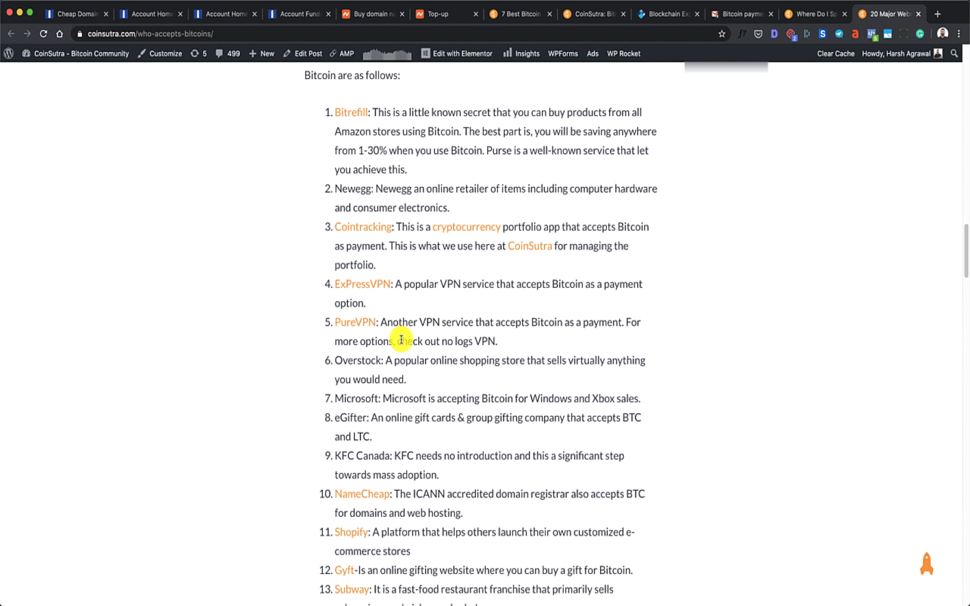
click(799, 14)
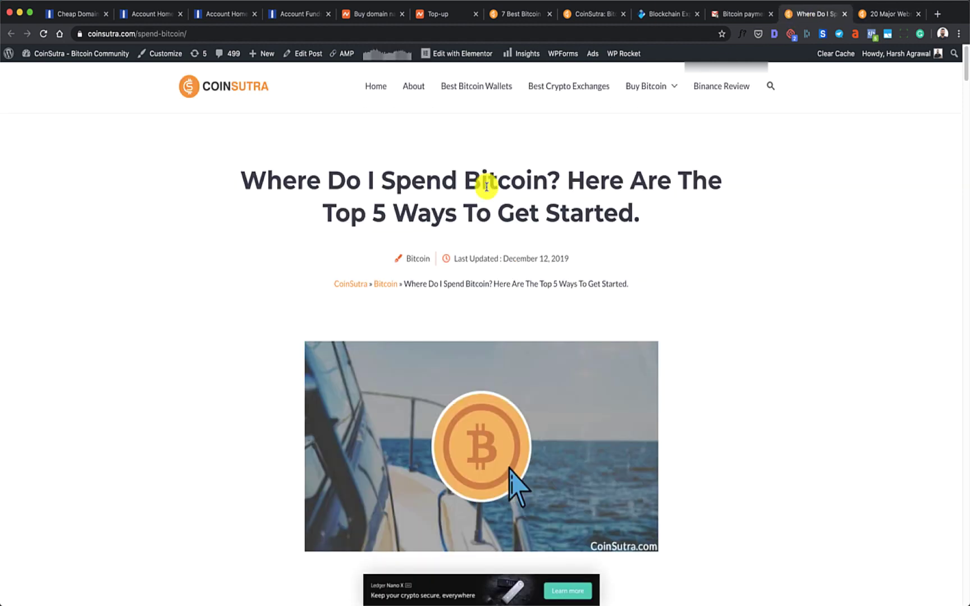
- Highlight the spend-Bitcoin article title, then bring up the CoinSutra homepage
drag(329, 180, 516, 178)
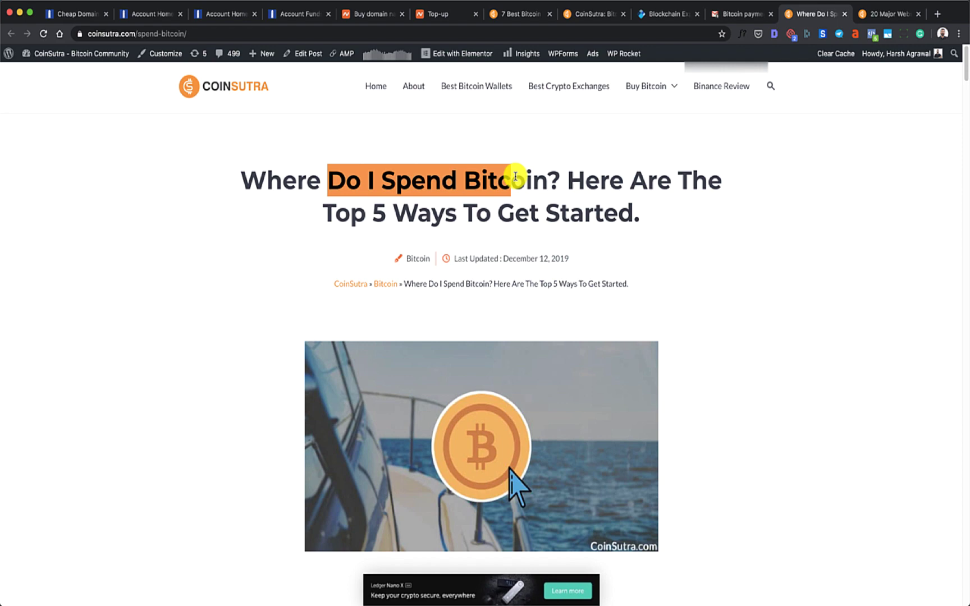
click(604, 16)
scroll(490, 210, up, 15)
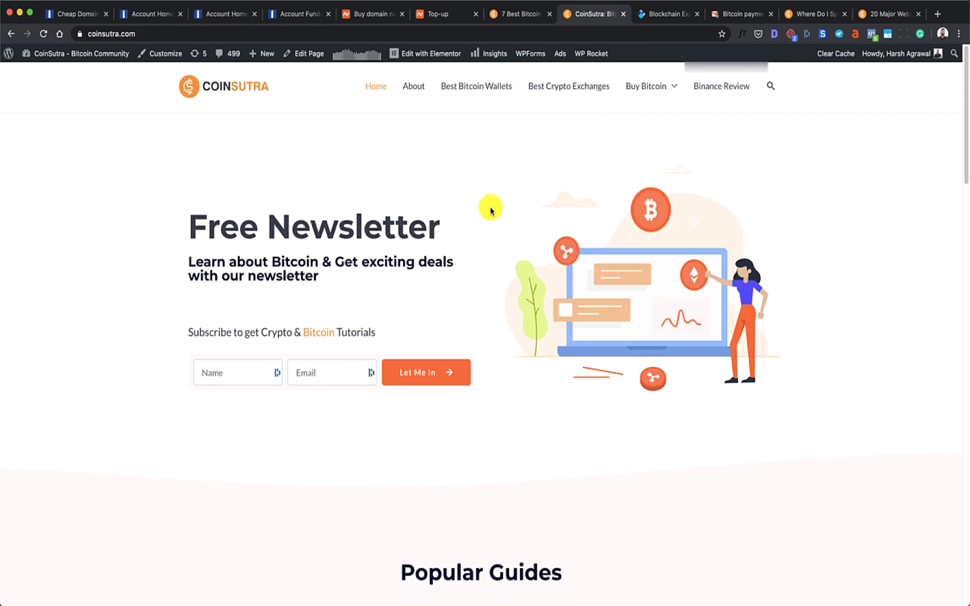